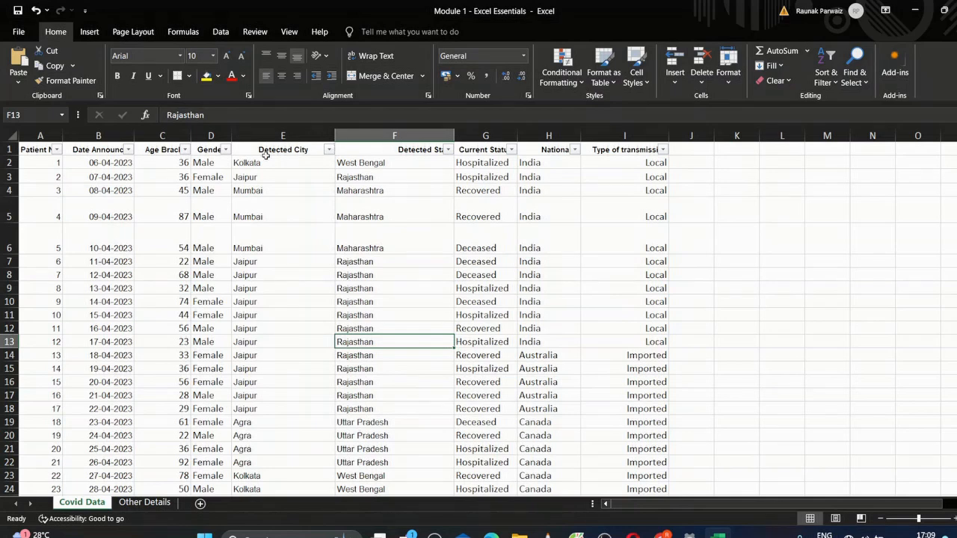
Filter the Age Bracket column to show only rows where the age equals 25
click(184, 150)
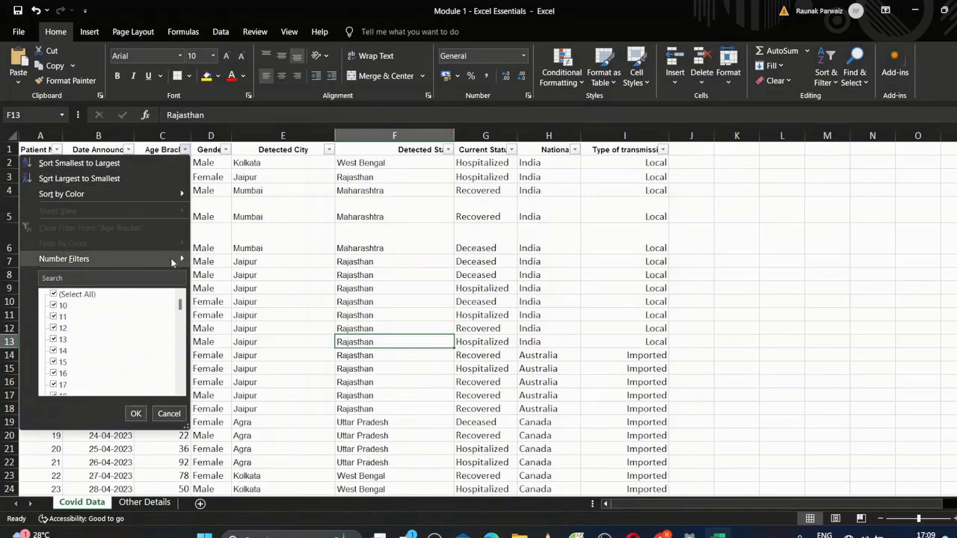
mouse_move(172, 257)
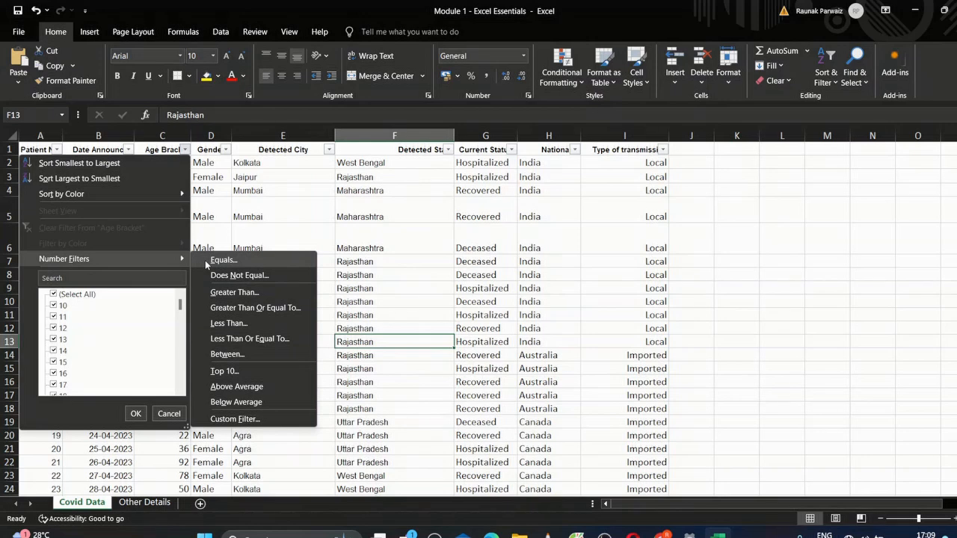
click(206, 262)
text(25)
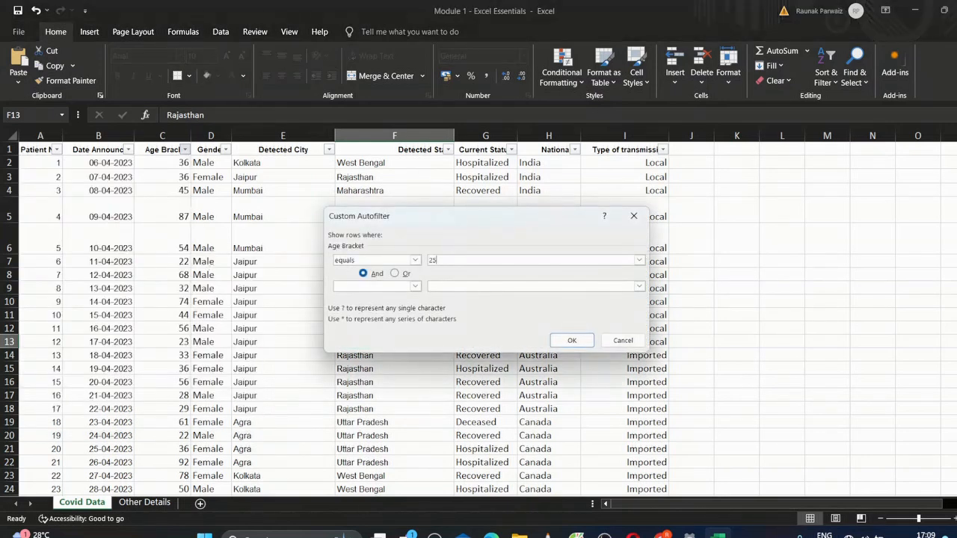
click(568, 340)
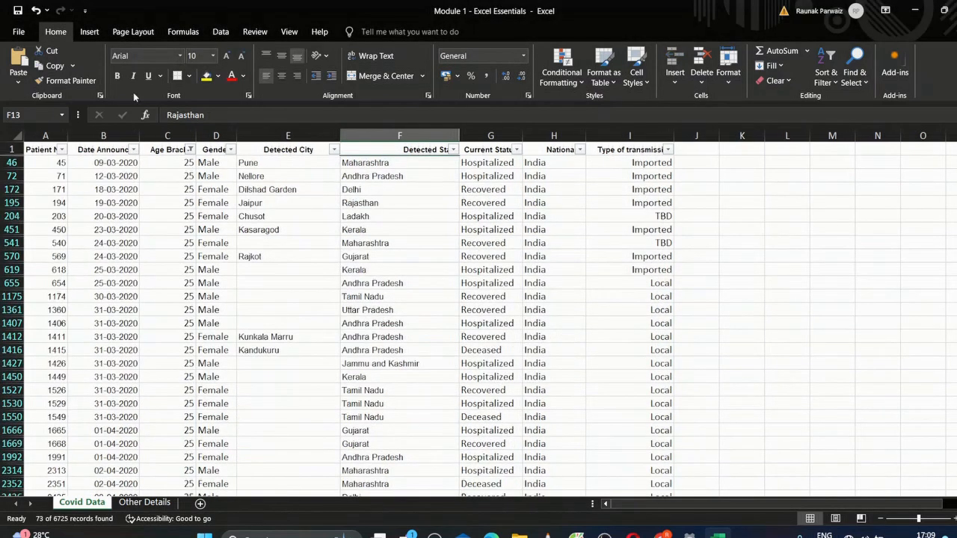
Filter the Detected State column to show only Andhra Pradesh
click(454, 151)
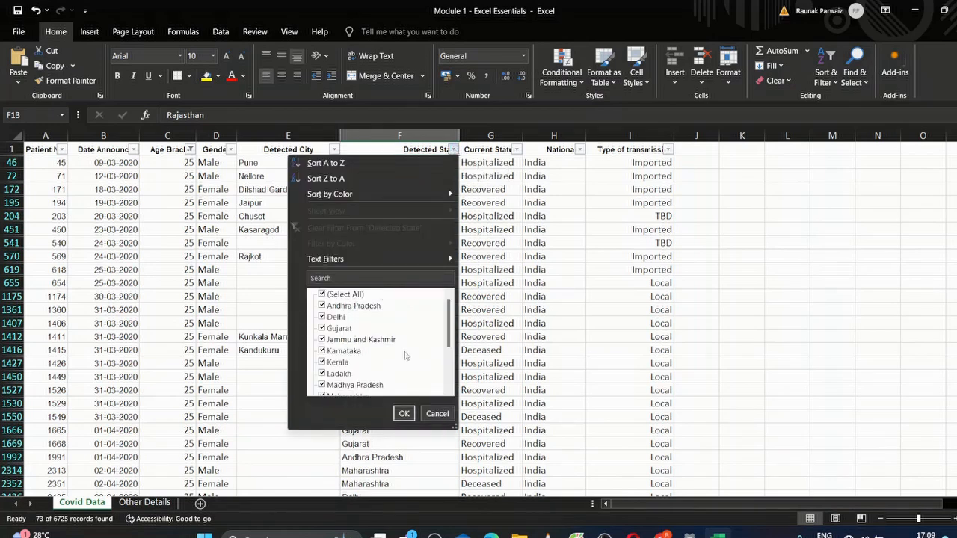
click(322, 295)
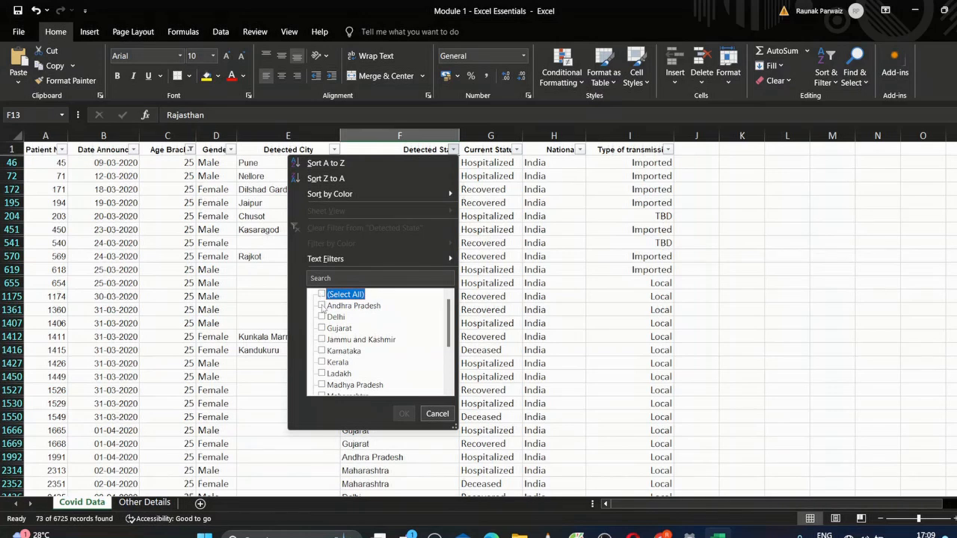
click(322, 306)
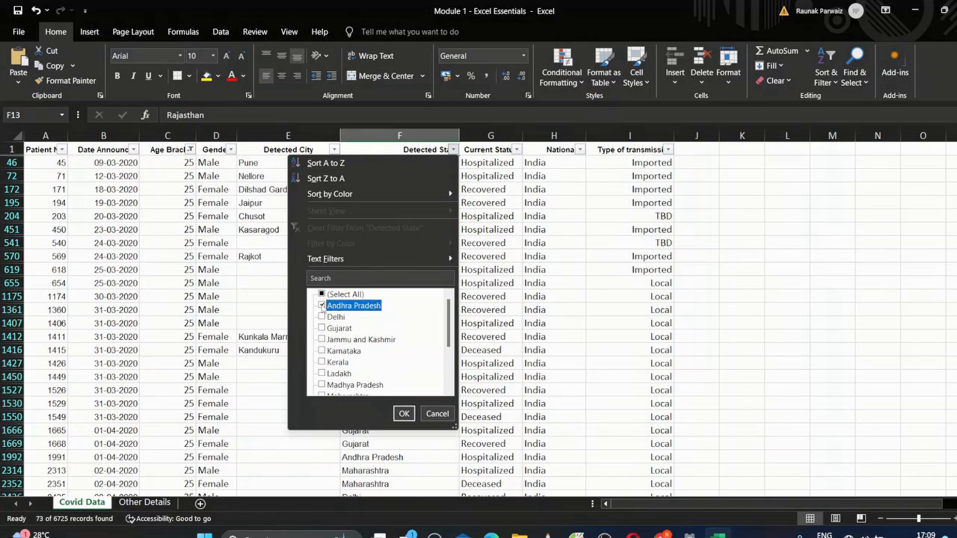
click(403, 413)
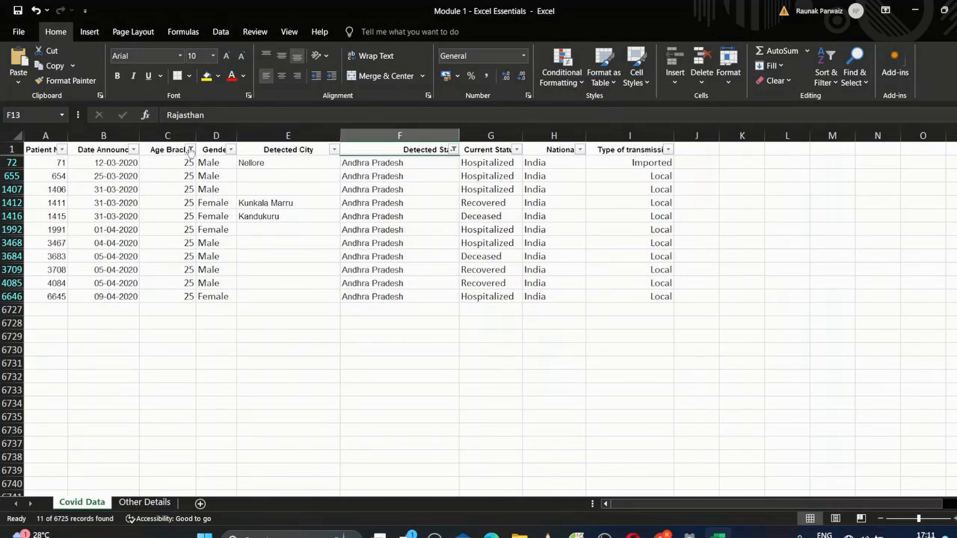
Clear the filters from the Age Bracket and Detected State columns
click(191, 150)
click(104, 229)
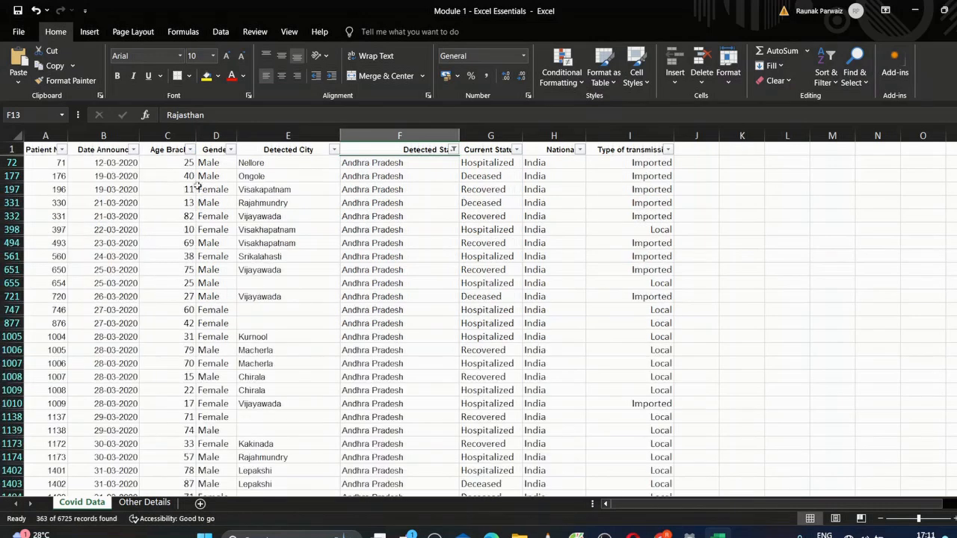
click(453, 149)
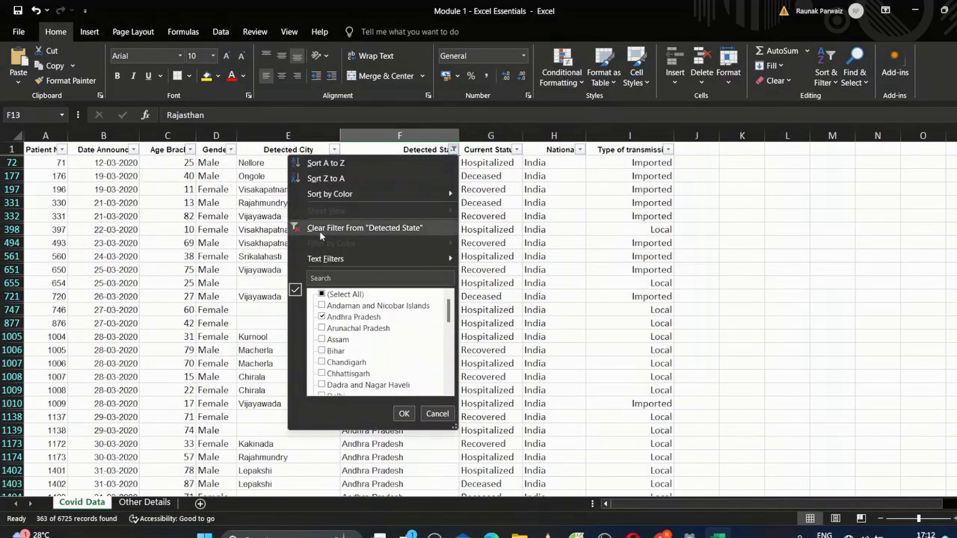
click(322, 228)
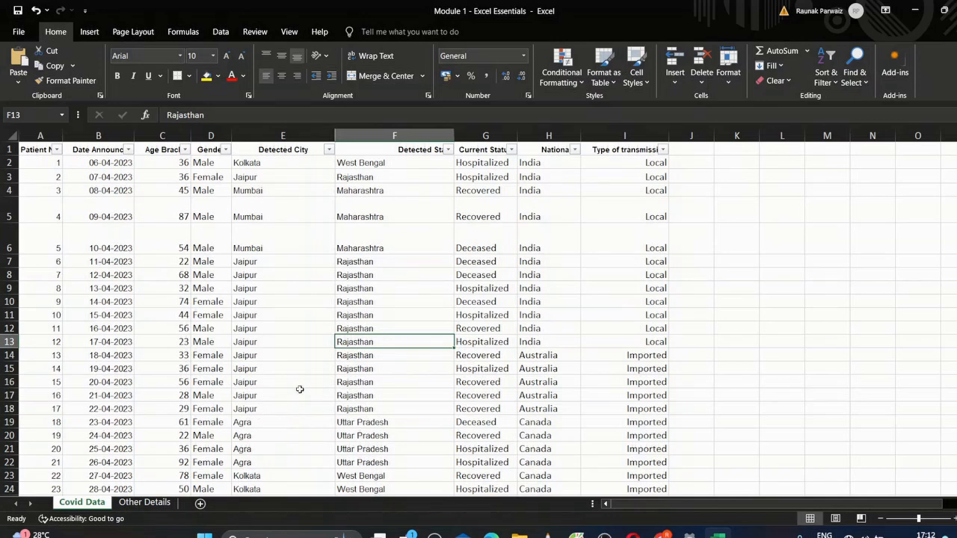
Change the city in cell E18 to the misspelled name Jakpur
click(239, 408)
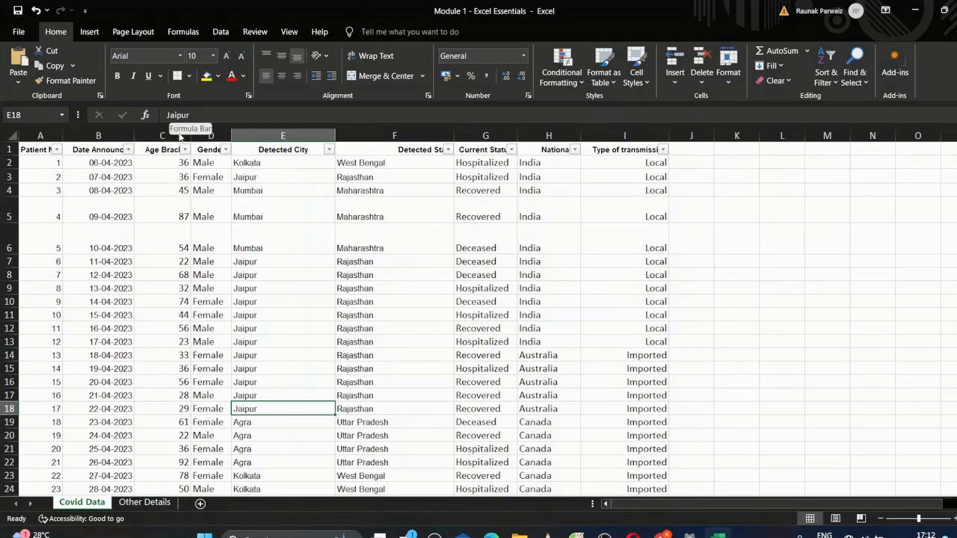
click(177, 115)
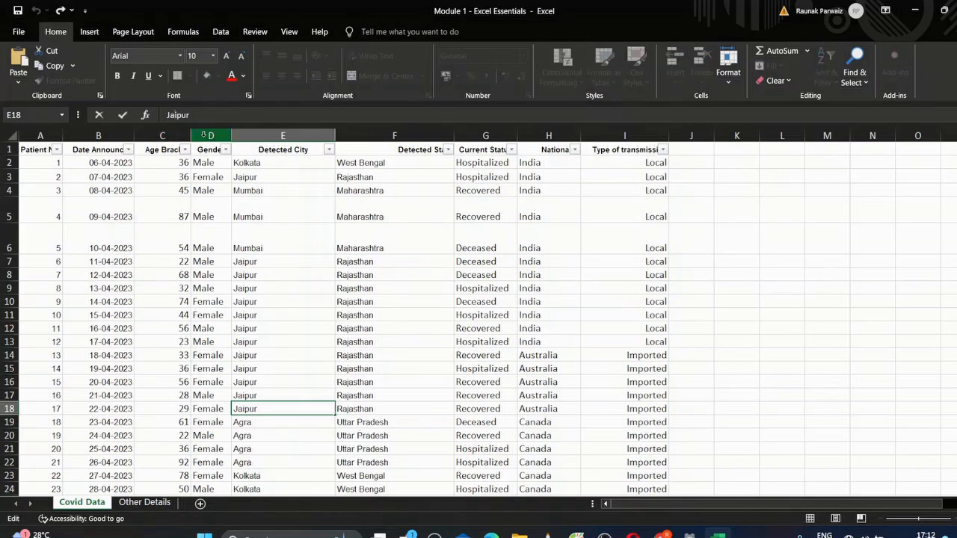
key(BackSpace)
key(BackSpace)
text(ai)
key(BackSpace)
text(k)
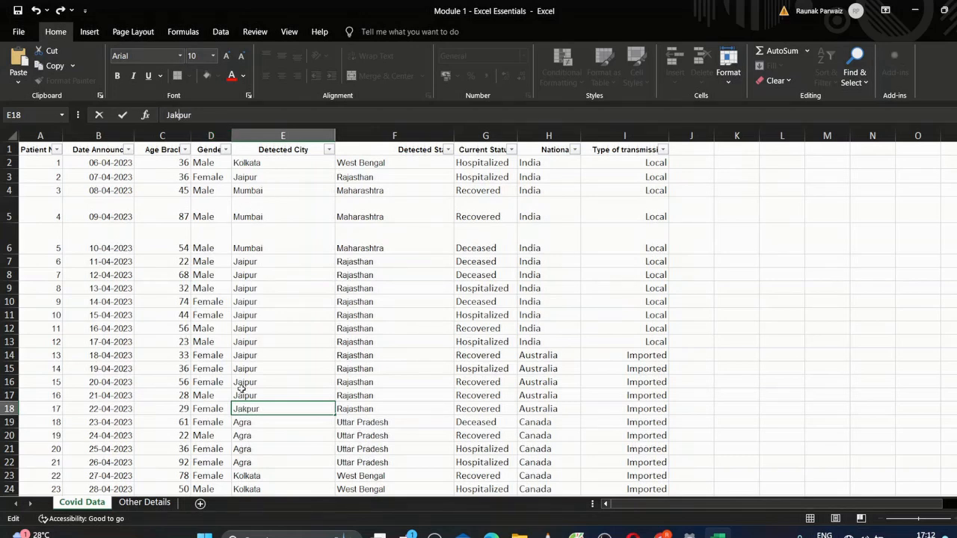
click(258, 434)
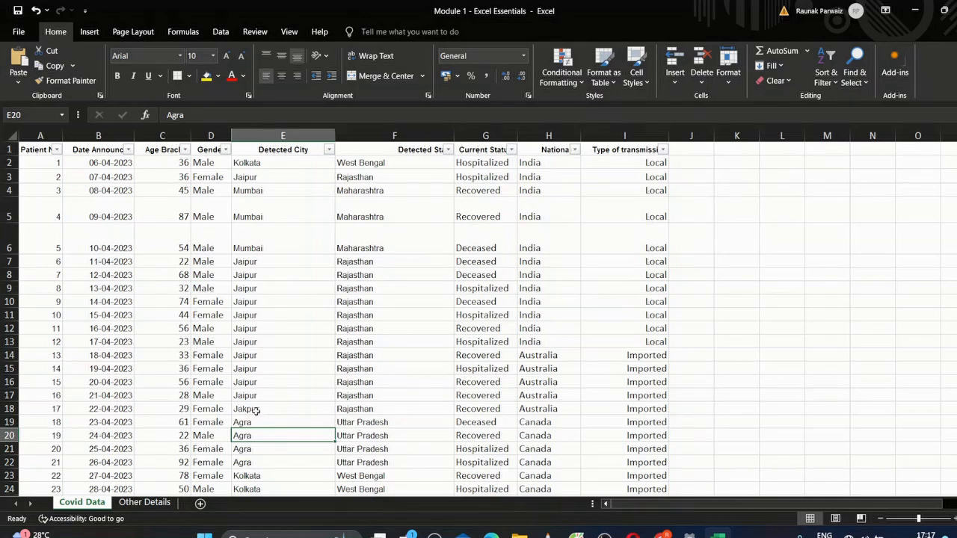
Apply a custom filter to Detected City for values equal to the wildcard pattern ja?pur, and clear that filter
click(329, 149)
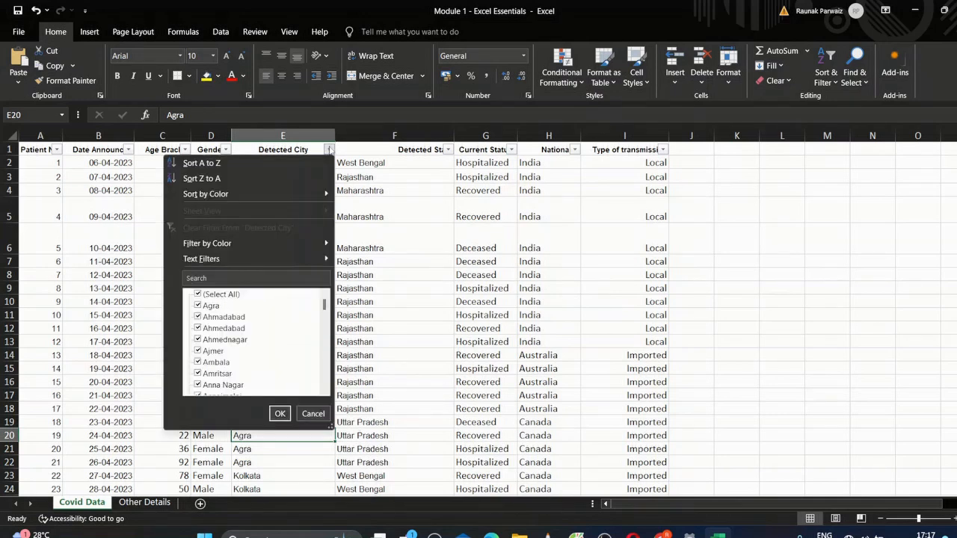
mouse_move(258, 262)
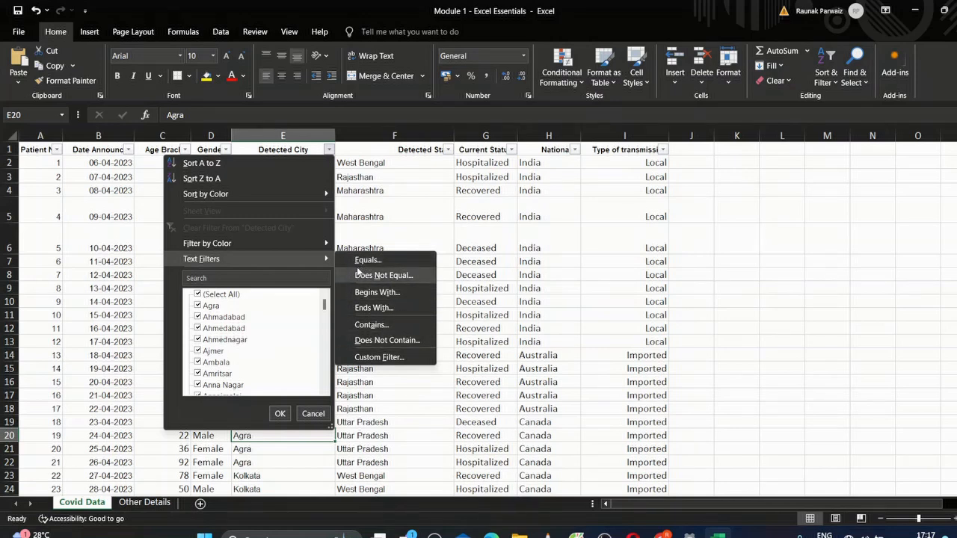
click(380, 357)
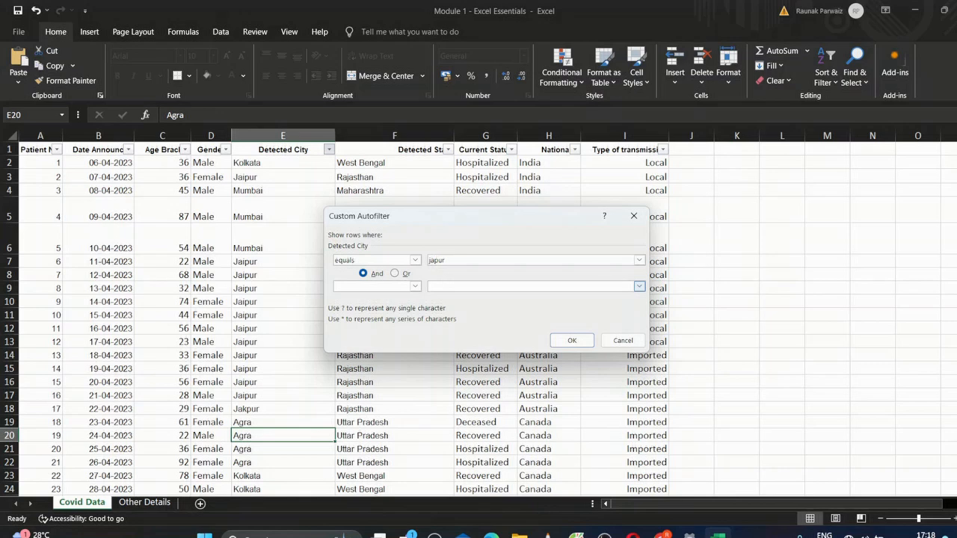
text(k)
click(435, 260)
text(i)
click(571, 338)
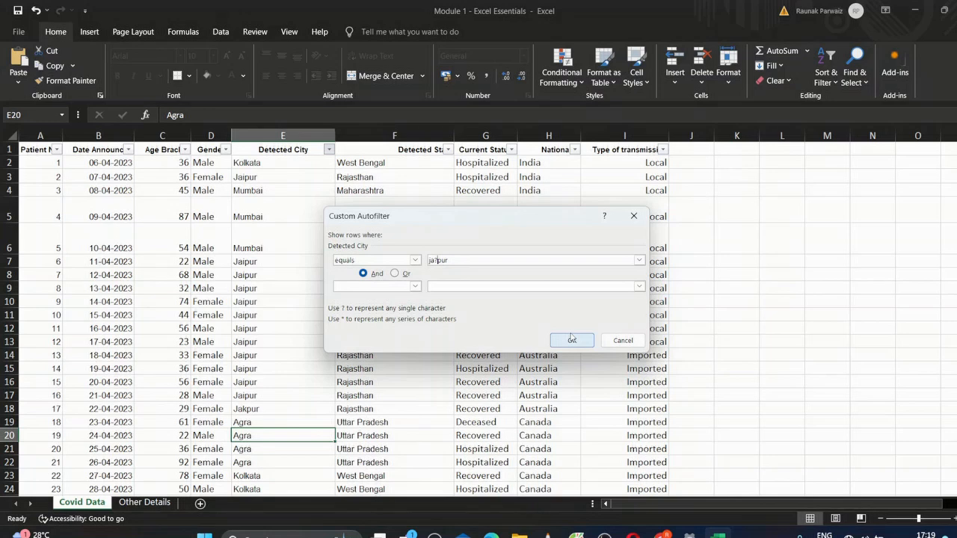
click(571, 340)
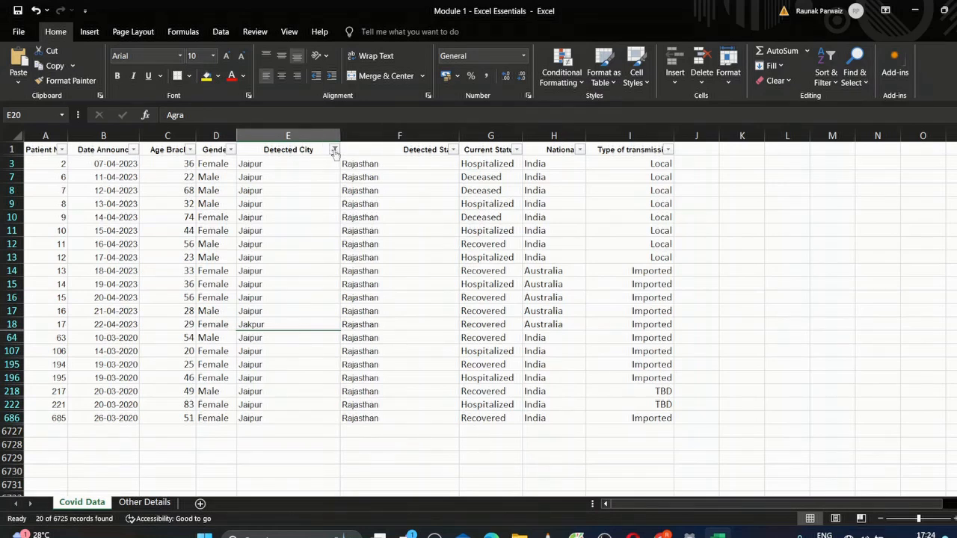
click(334, 150)
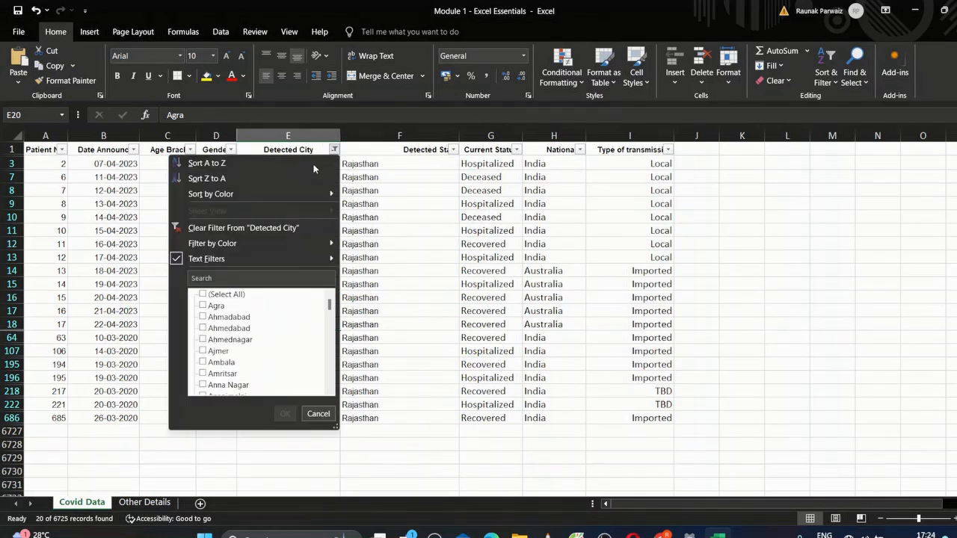
click(265, 228)
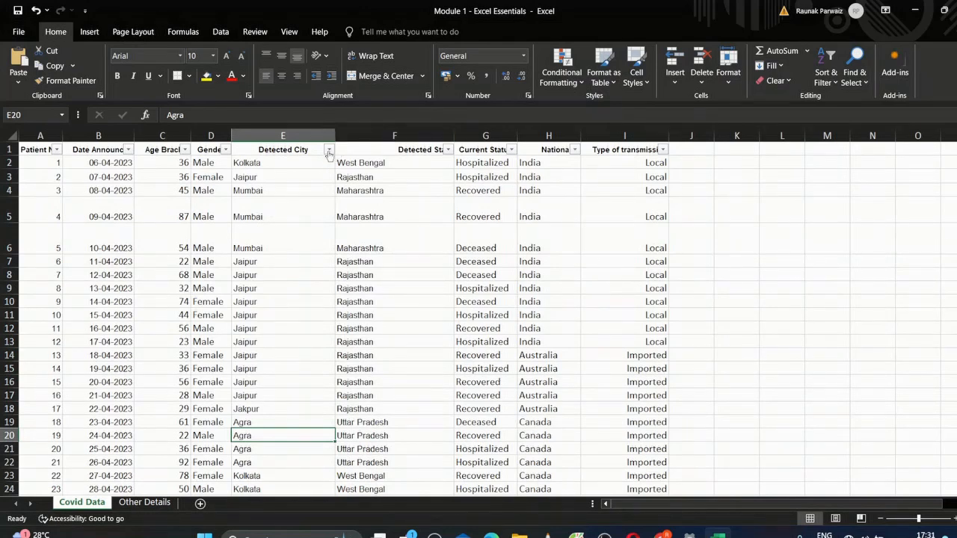
click(328, 150)
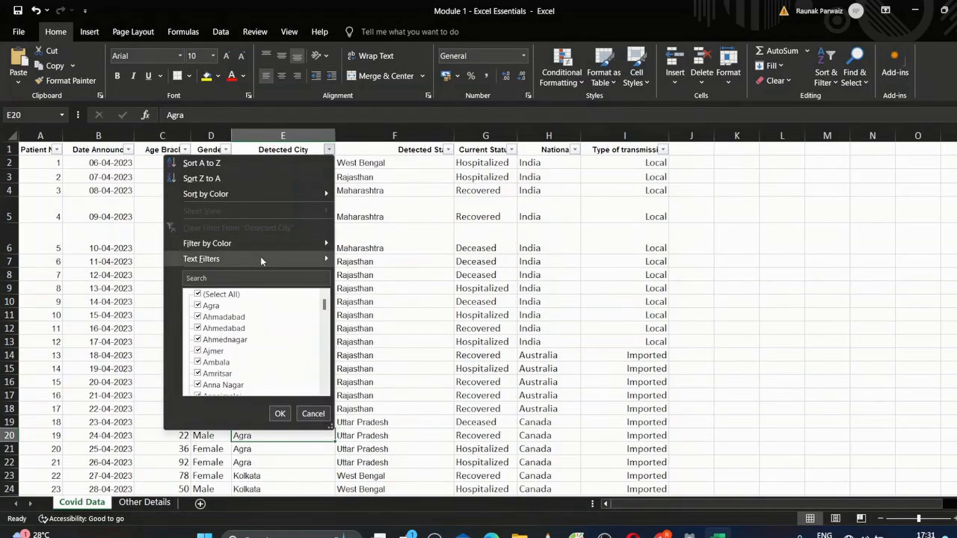
mouse_move(322, 259)
click(363, 357)
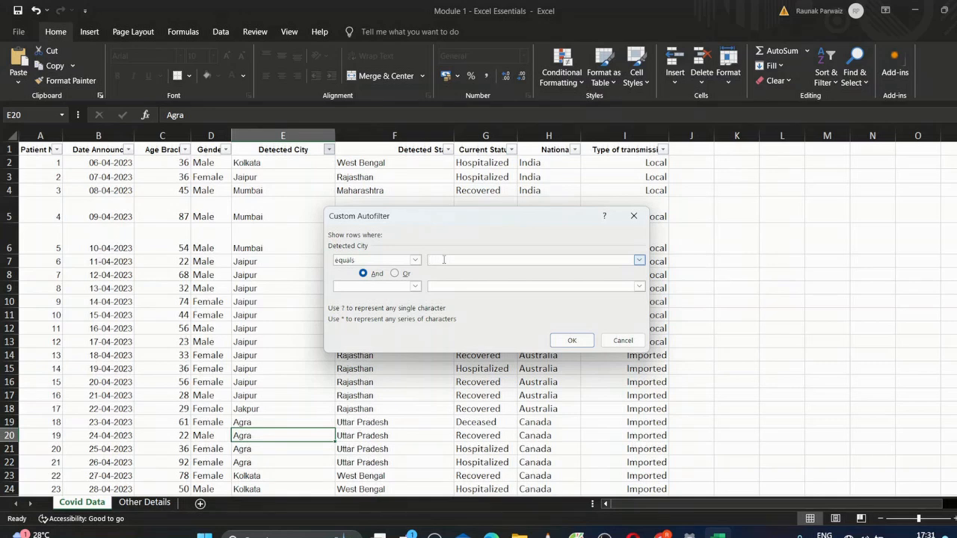
click(622, 340)
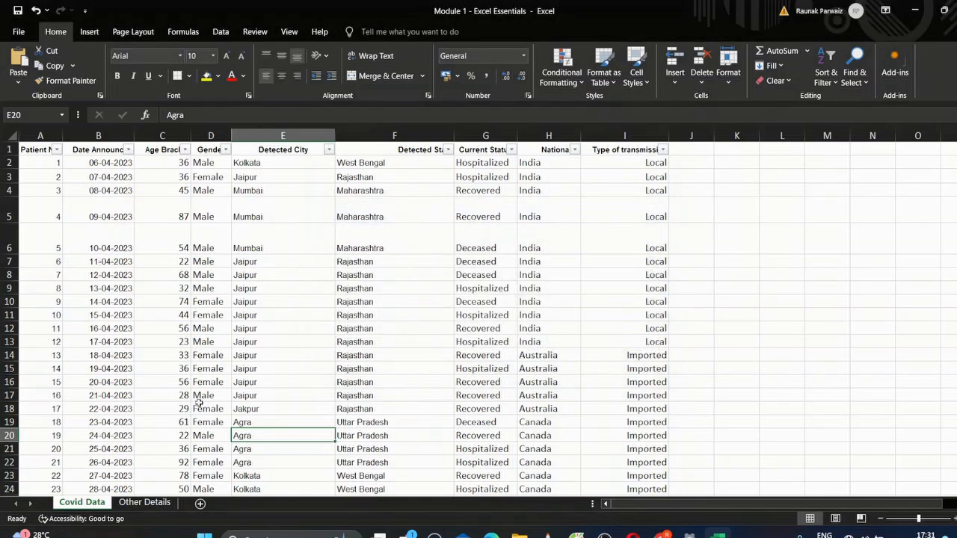
Change the city in cell E18 to Jlkpur
click(247, 410)
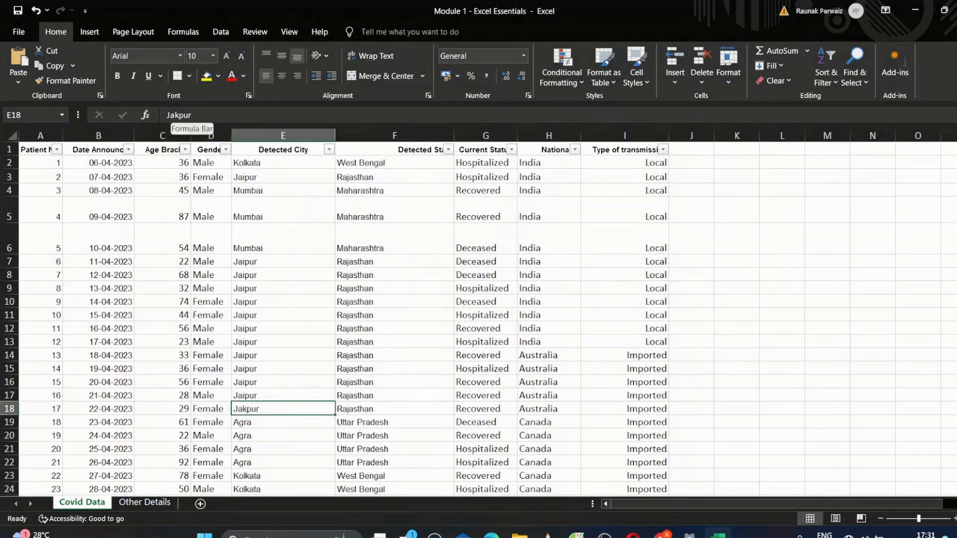
click(175, 116)
key(BackSpace)
text(l)
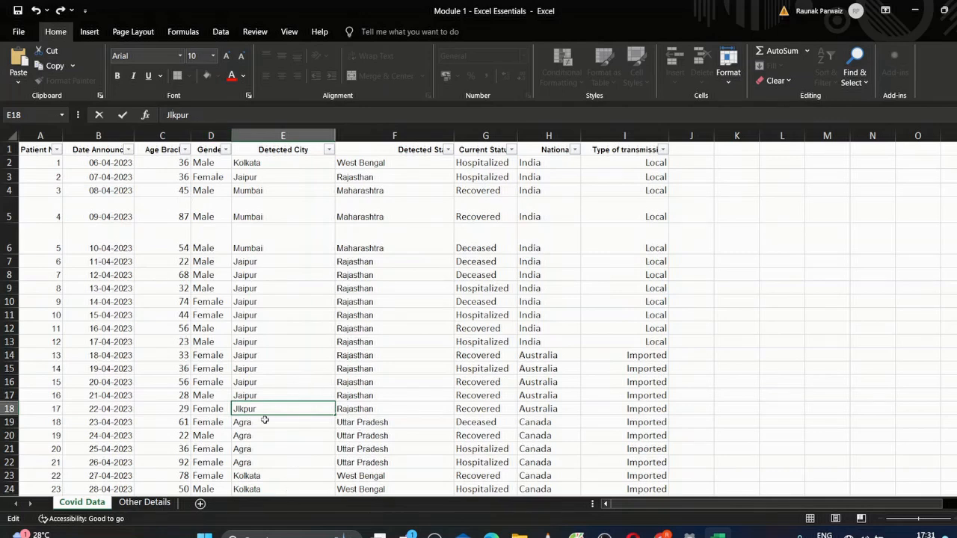
key(Return)
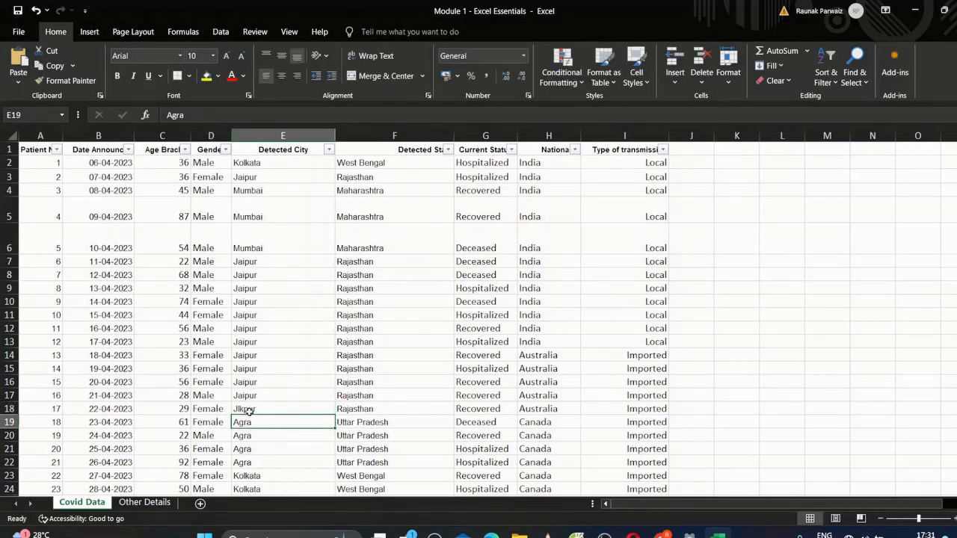
Apply a custom filter to Detected City for values equal to the wildcard pattern j??pur, and remove the filter again
click(329, 150)
mouse_move(261, 259)
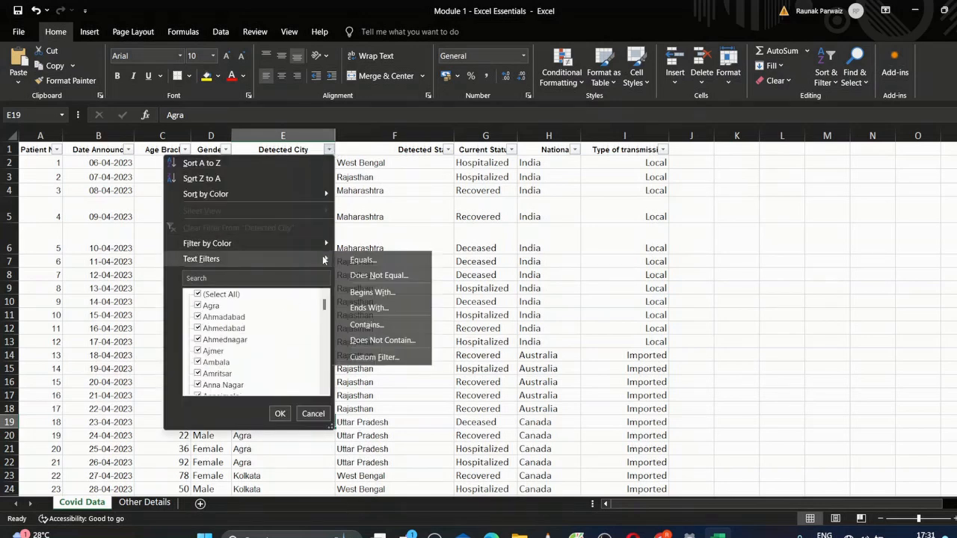
click(380, 357)
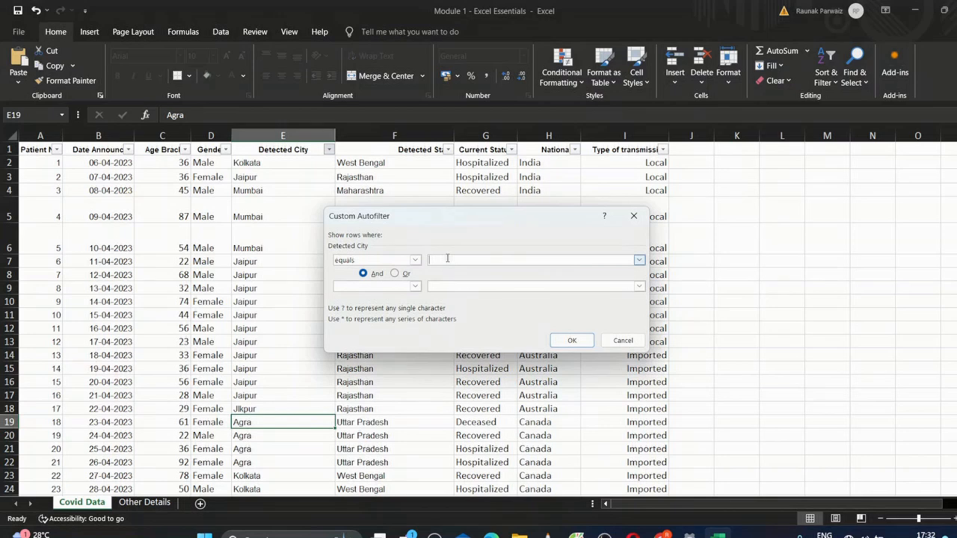
text(j??)
text(pur)
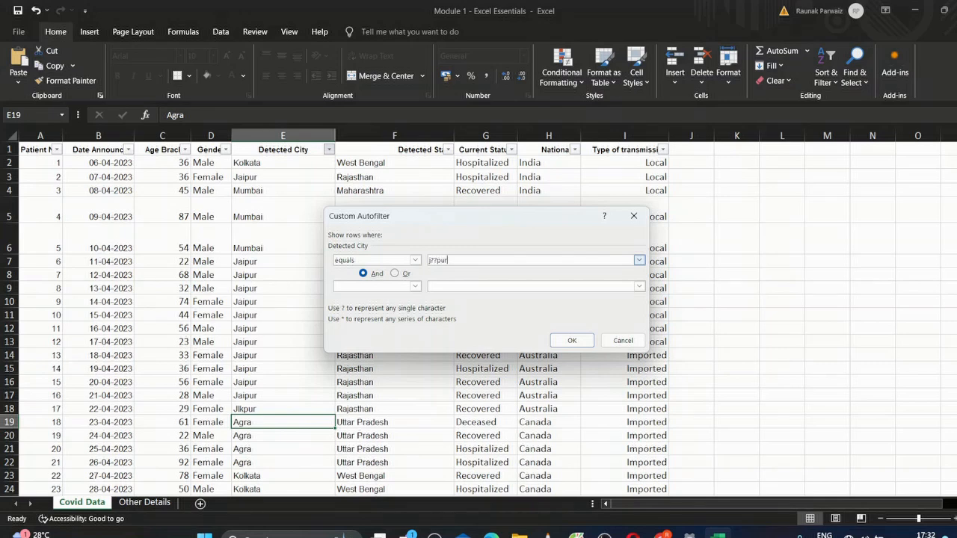
click(571, 339)
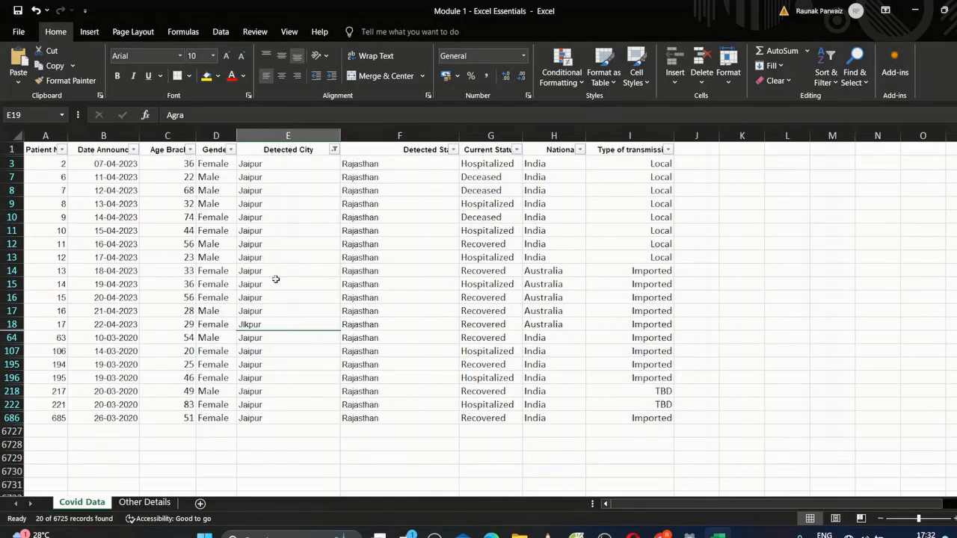
click(334, 149)
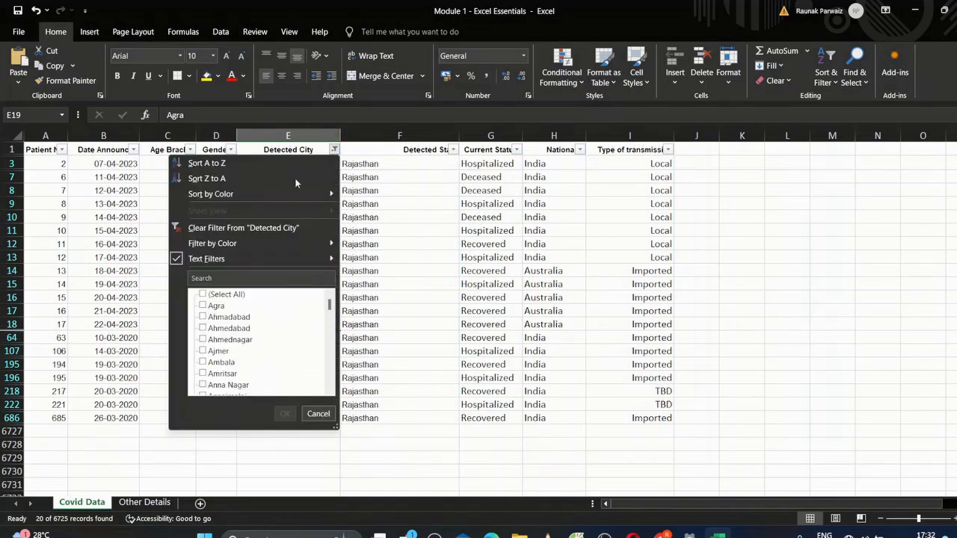
click(243, 223)
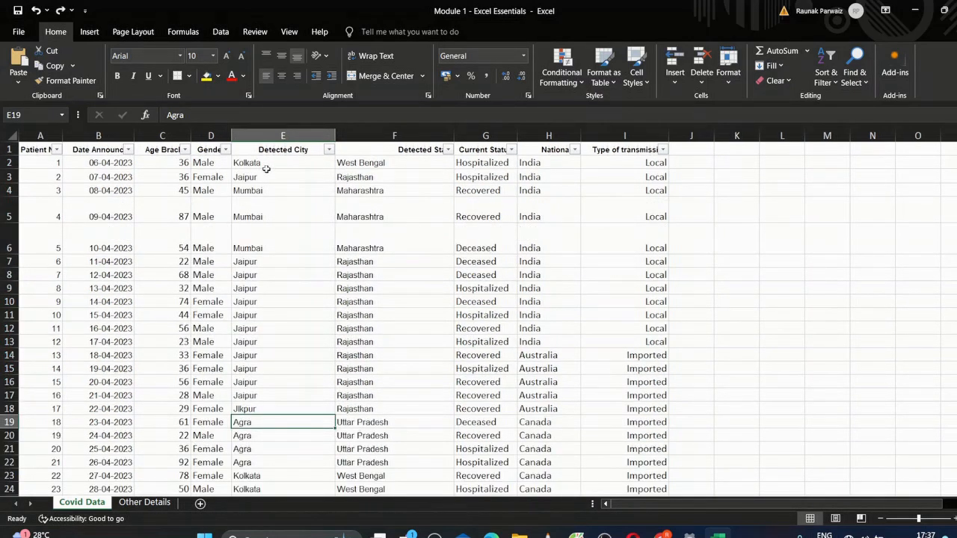
Correct the misspelled city in cell E18 to Jaipur
click(250, 409)
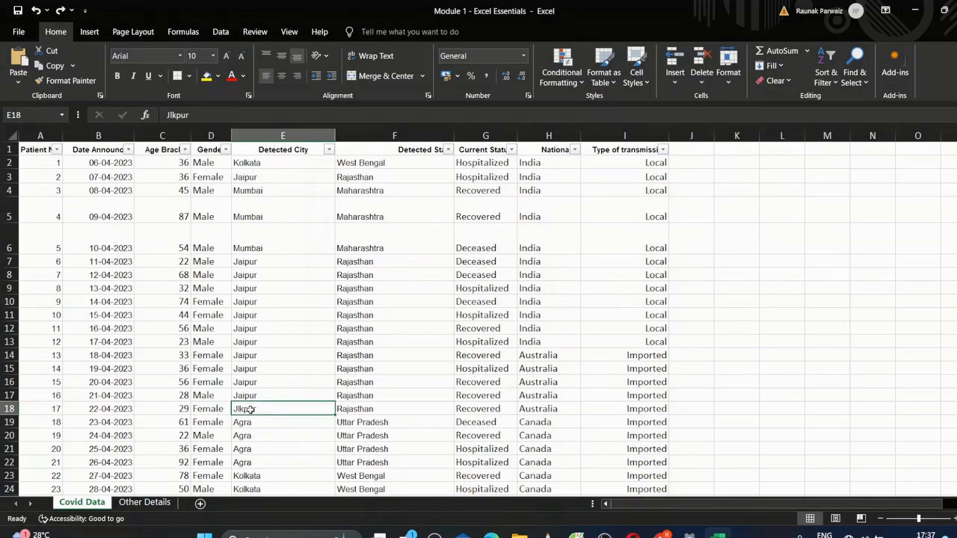
text(Jaipur)
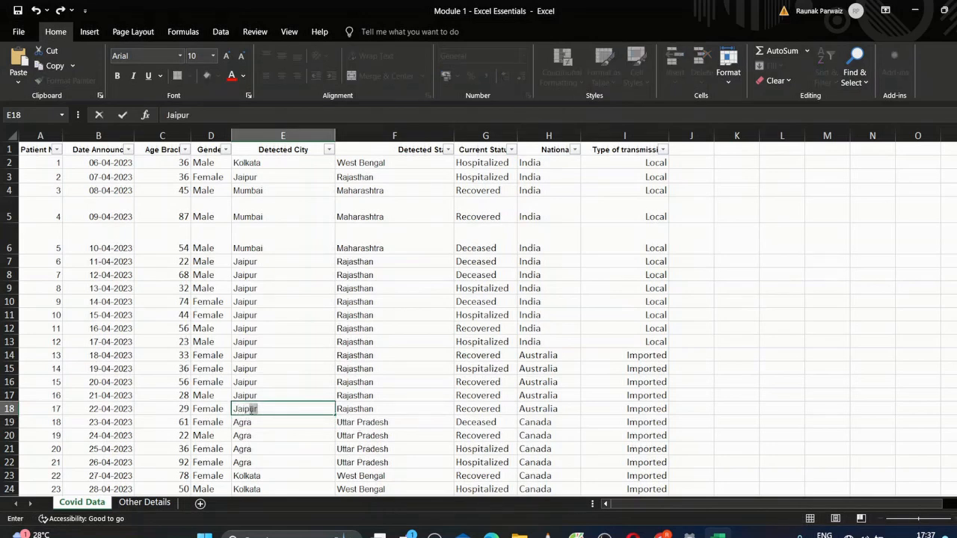
key(Return)
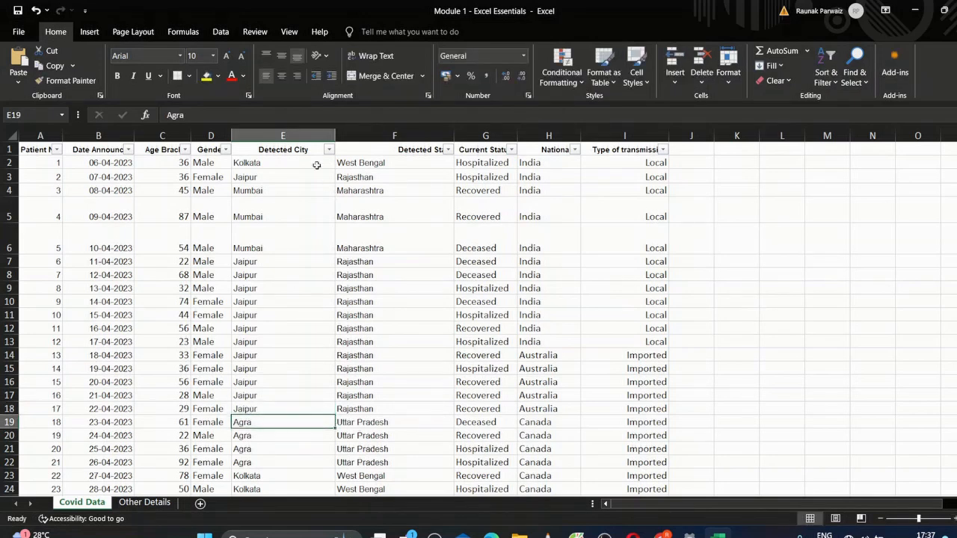
Apply a custom filter to Detected State for values equal to the wildcard pattern *and*, and clear the filter again
click(447, 150)
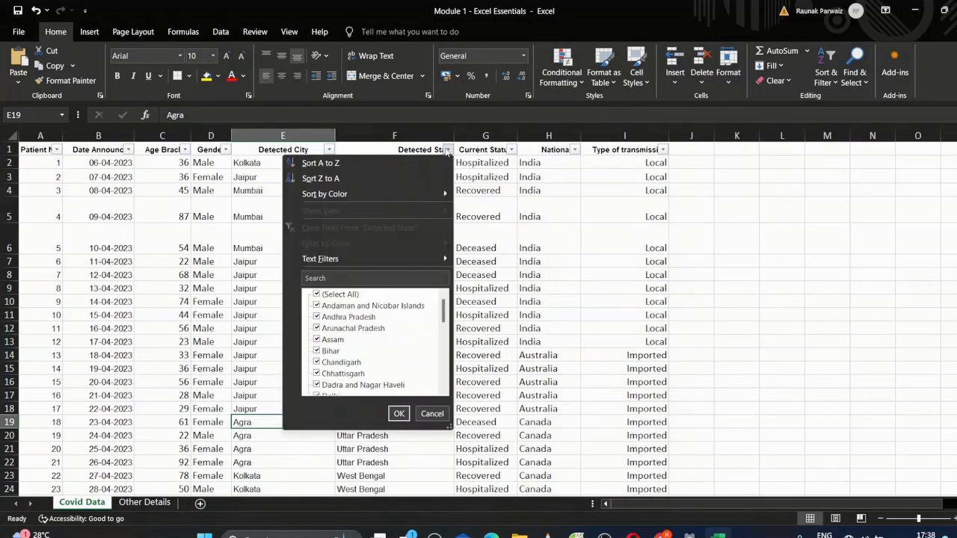
mouse_move(329, 262)
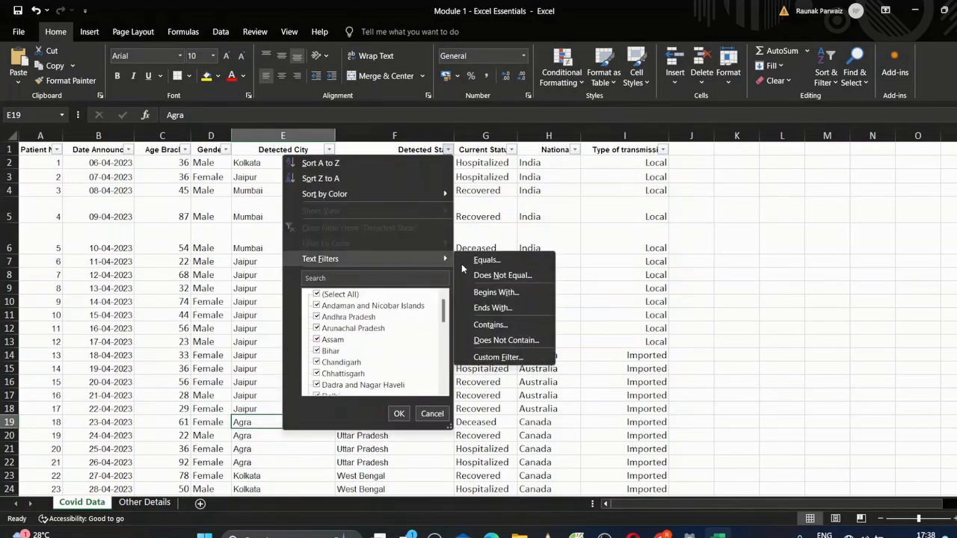
click(507, 357)
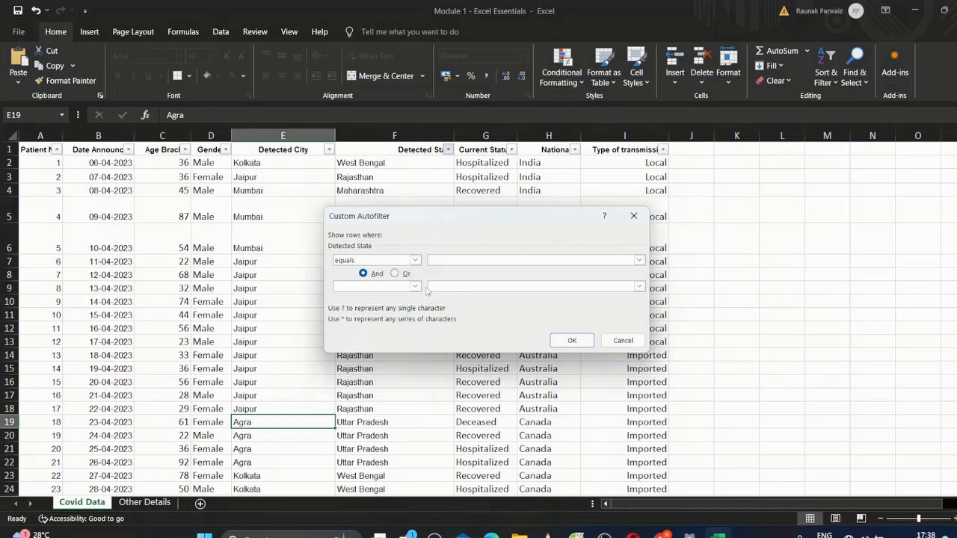
click(481, 258)
text(*and*)
click(572, 341)
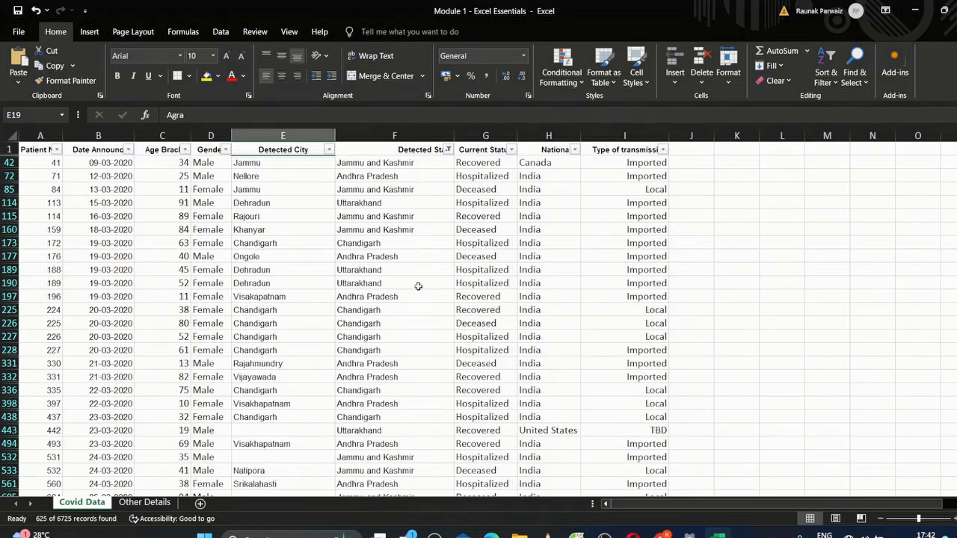
click(447, 150)
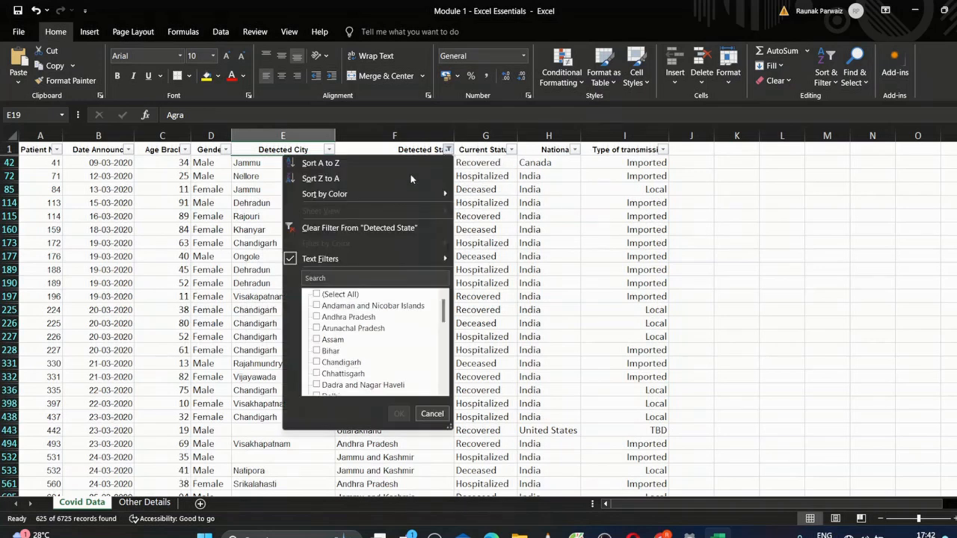
click(354, 228)
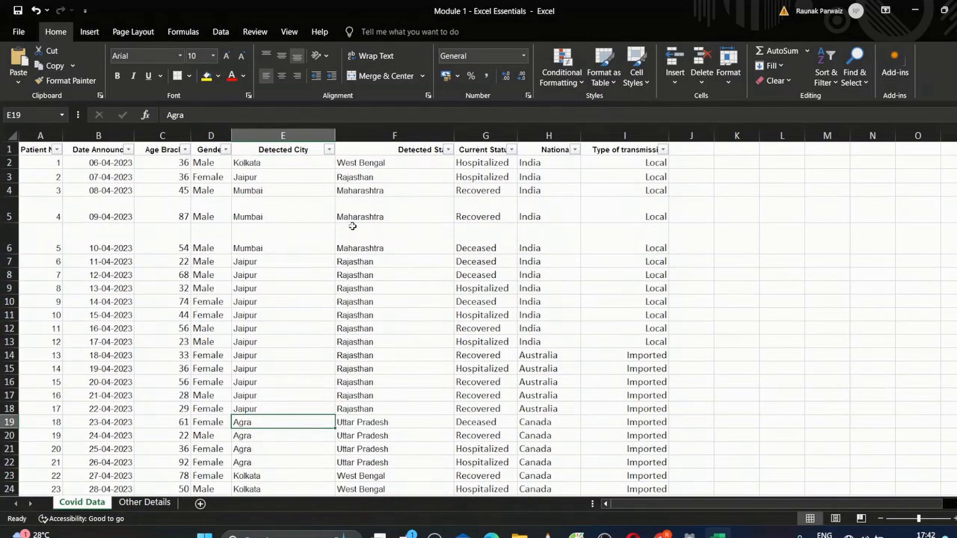
click(448, 150)
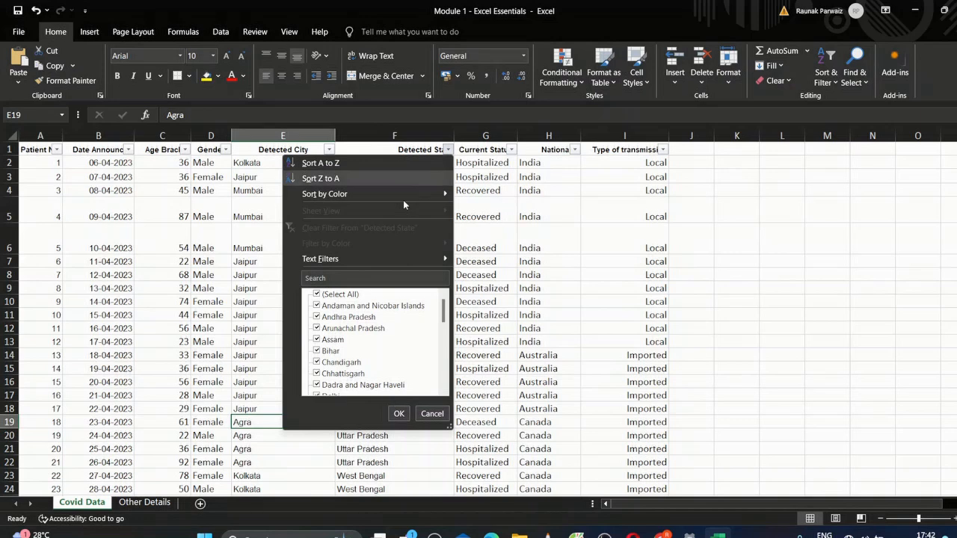
mouse_move(379, 263)
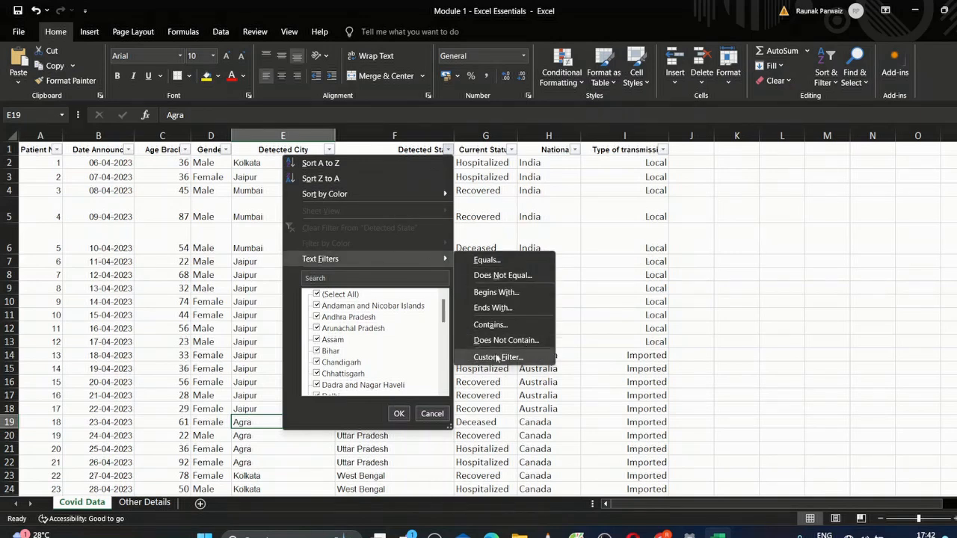
click(434, 414)
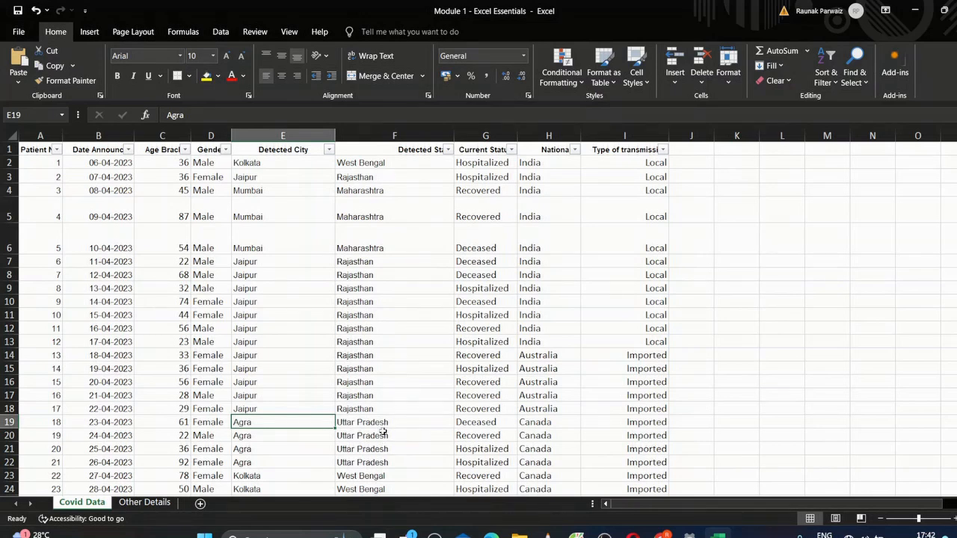
Apply a custom wildcard filter to Detected State for state names ending in radesh, and clear that filter
click(447, 150)
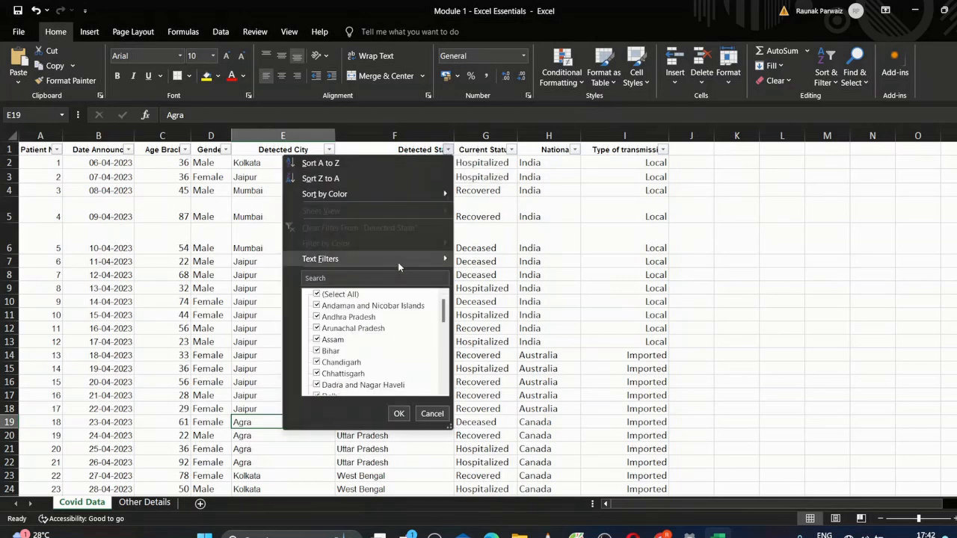
mouse_move(396, 262)
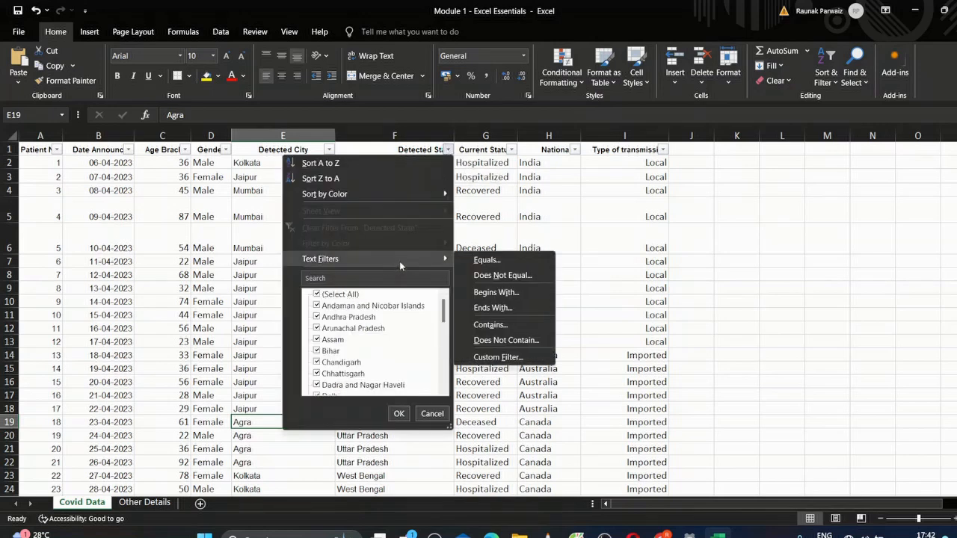
click(491, 357)
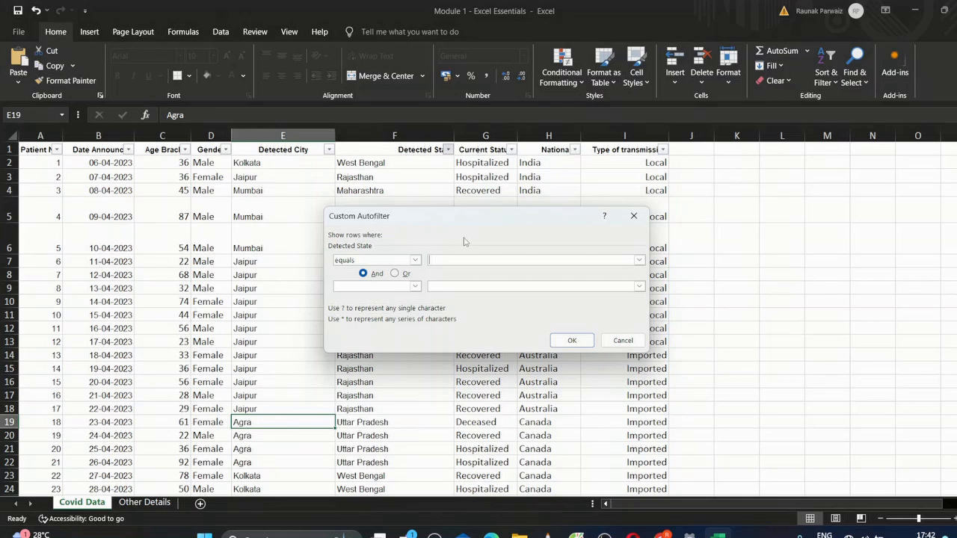
text(radesh)
click(568, 341)
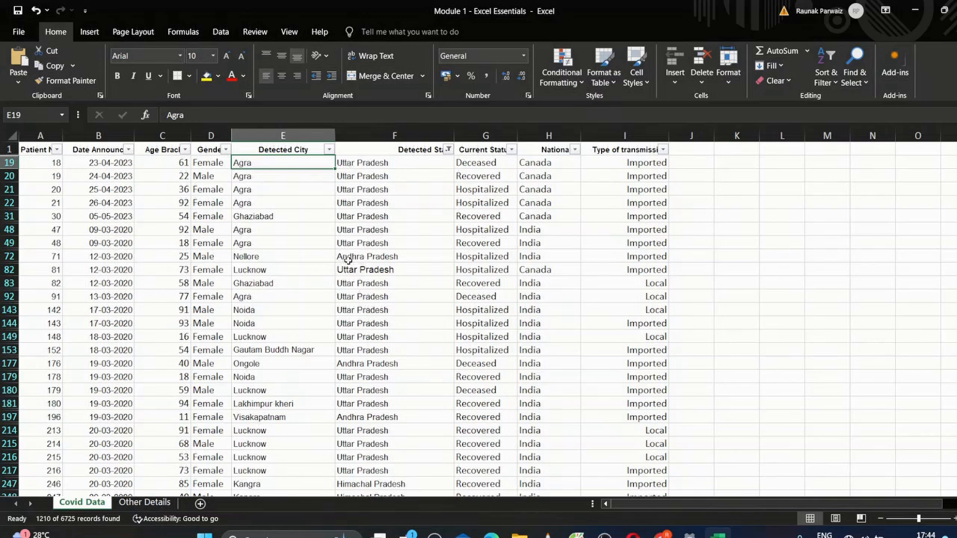
key(XF86AudioLowerVolume)
click(448, 151)
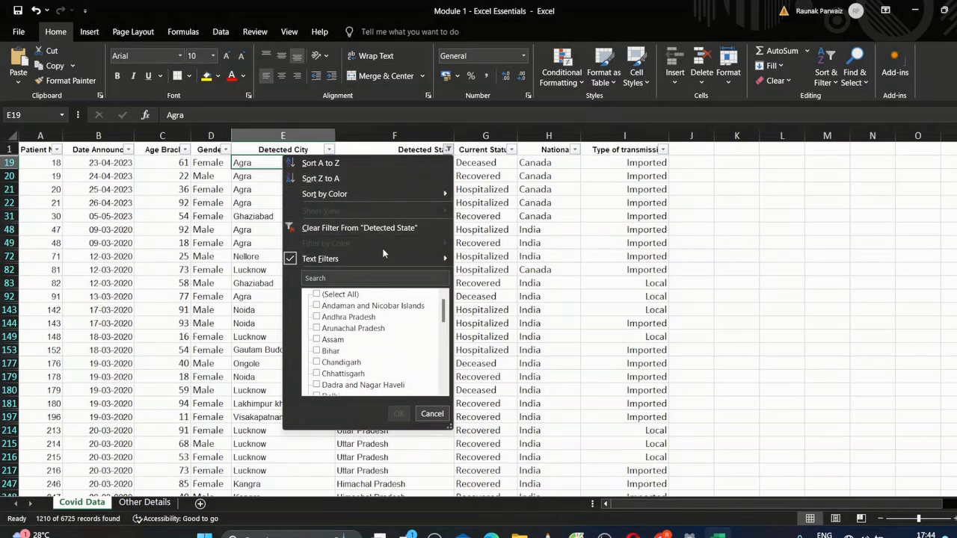
click(395, 230)
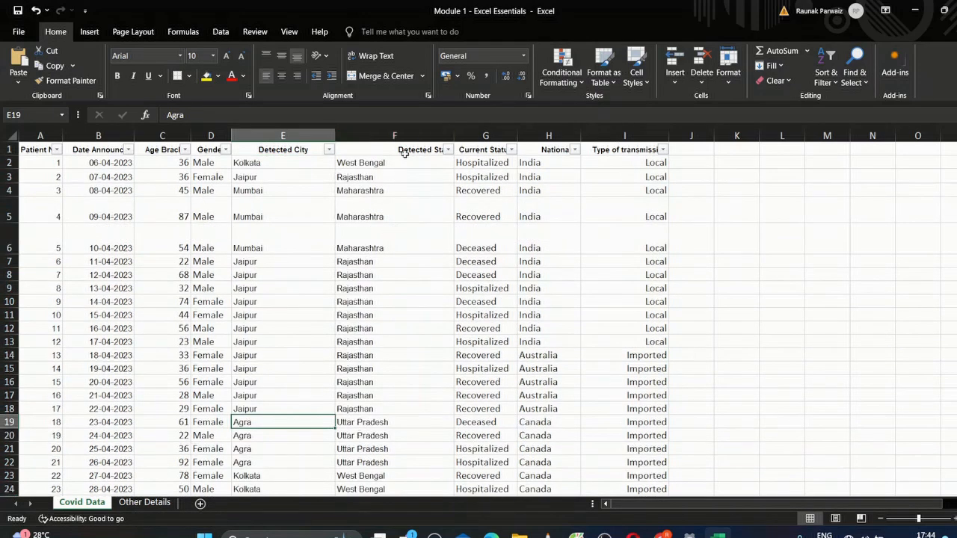